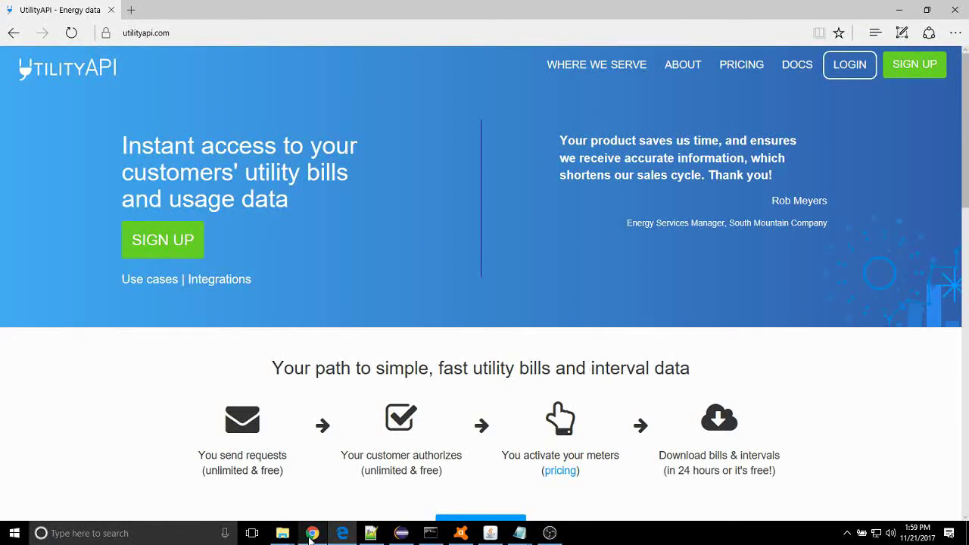
- Switch to SunbaseData in Chrome and view the configuration of the Utility API integration
mouse_move(310, 538)
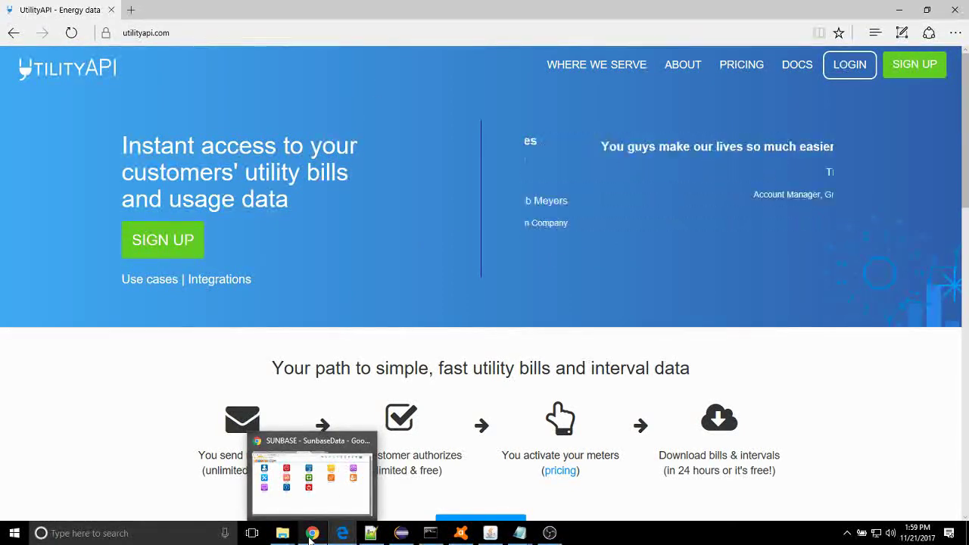
click(347, 504)
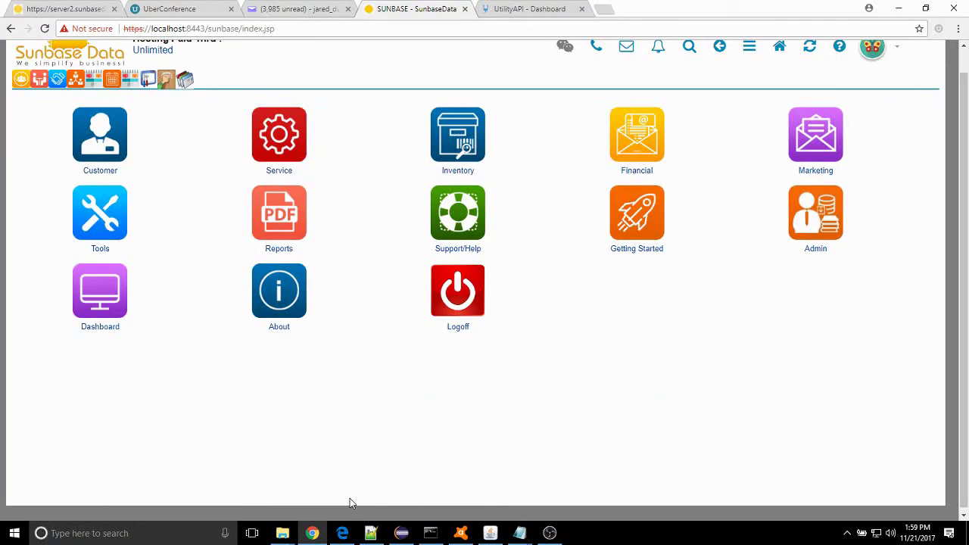
scroll(350, 502, up, 1)
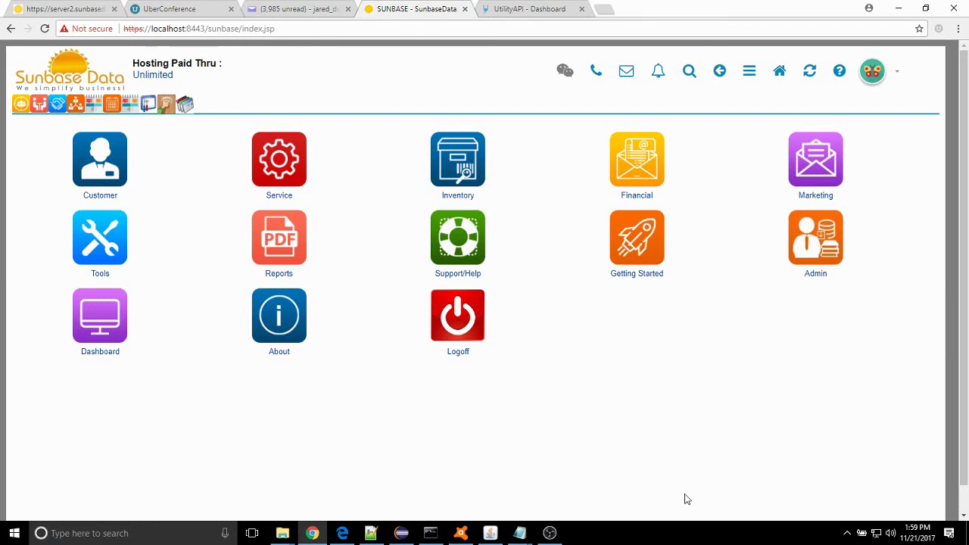
mouse_move(489, 533)
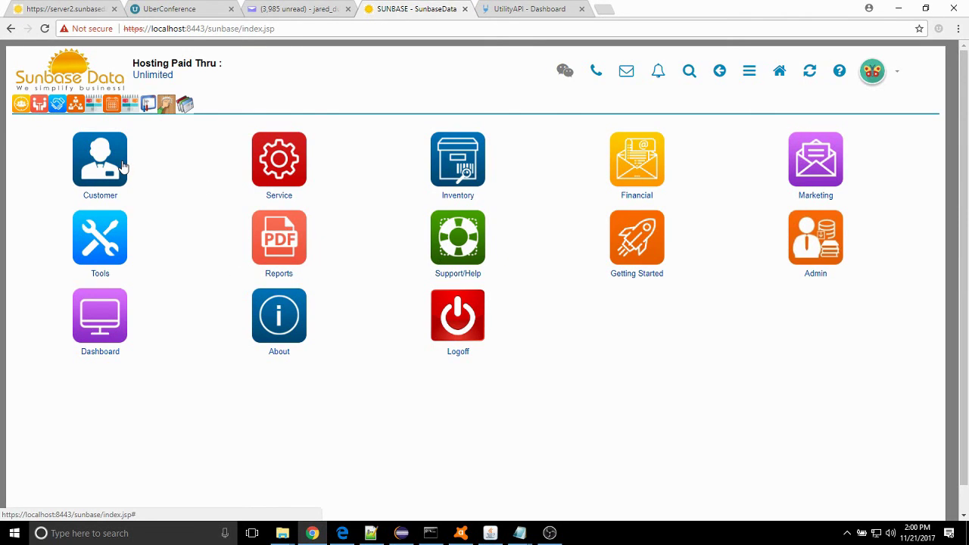
click(898, 74)
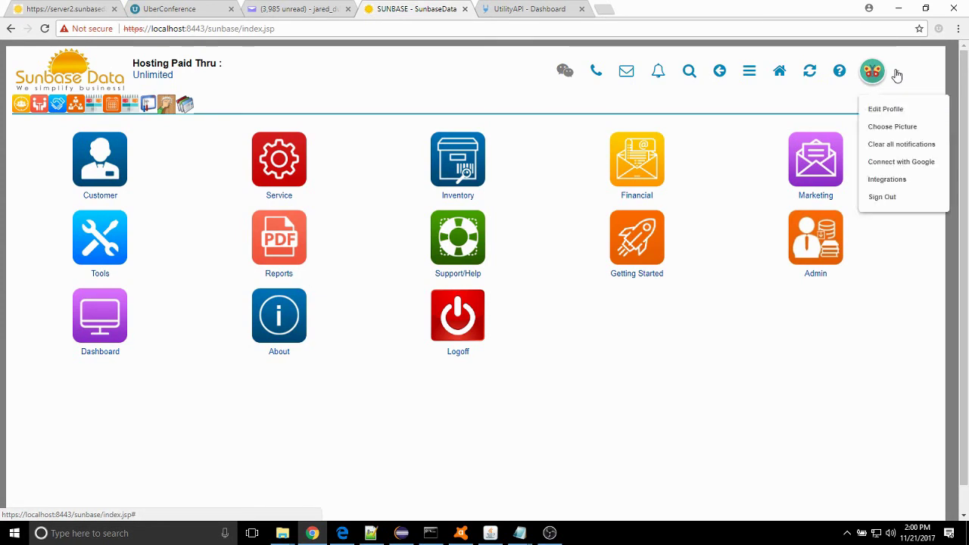
click(897, 179)
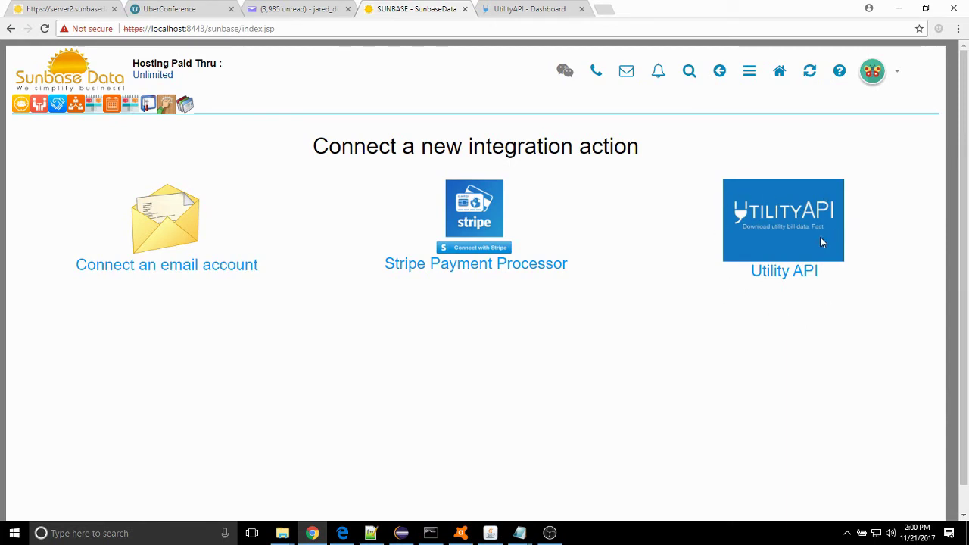
click(784, 263)
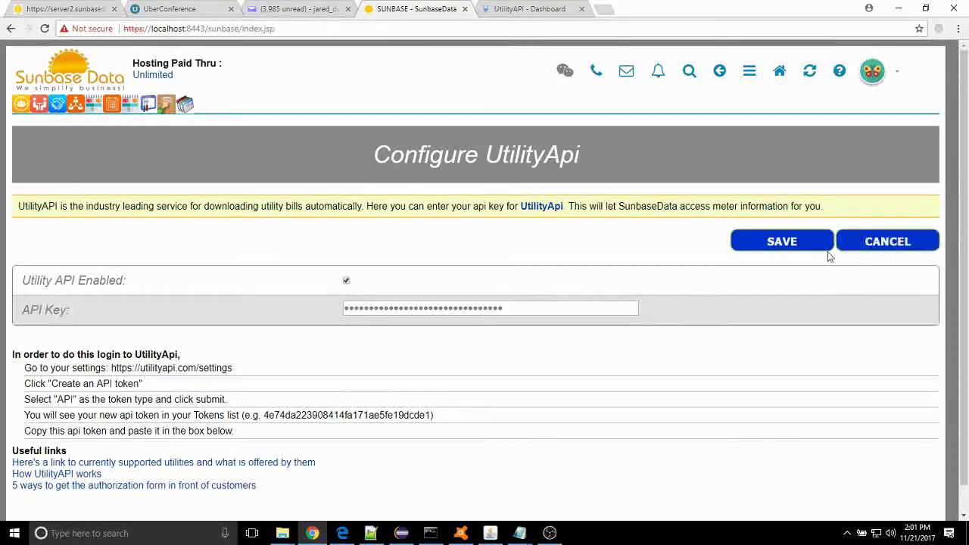
- Open the St. Cloud customer's record from the customer list and show its UtilityAPI data
click(753, 76)
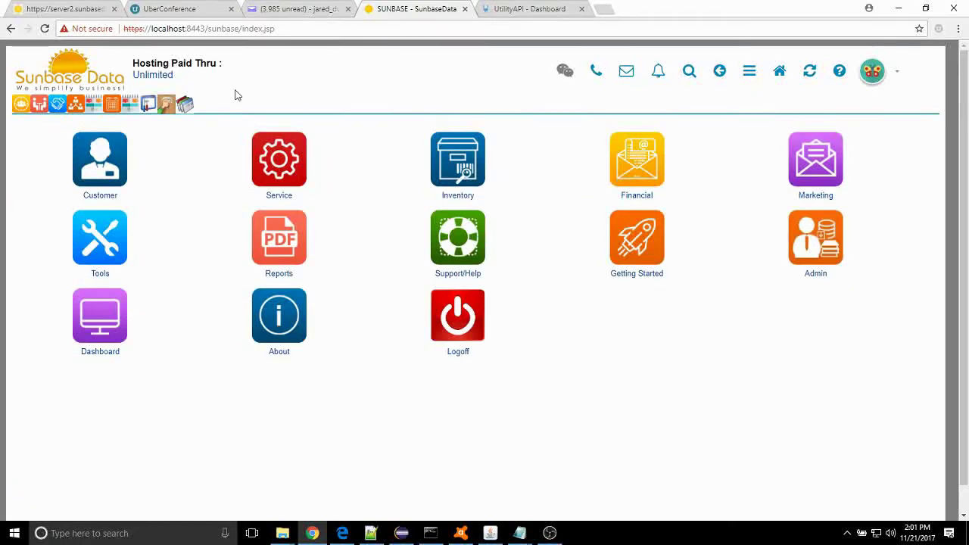
click(131, 175)
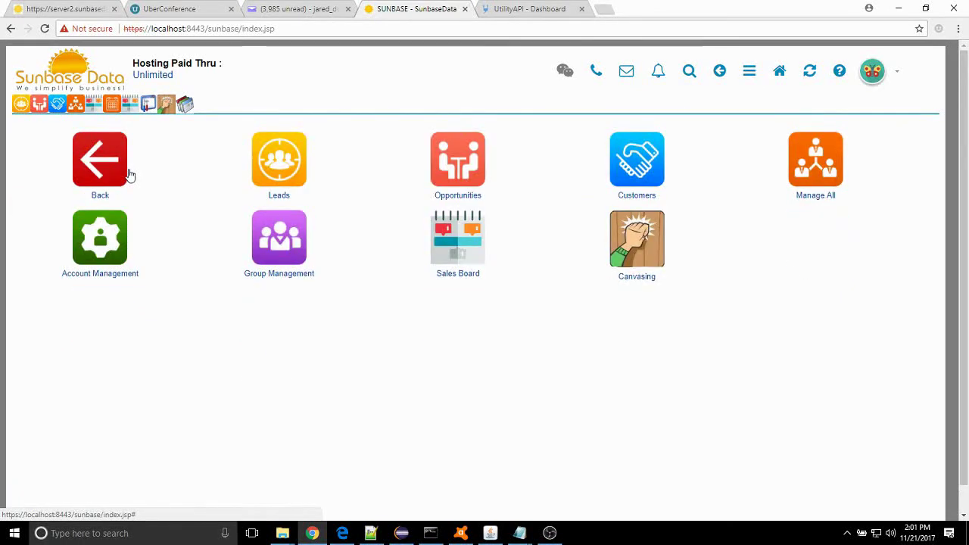
click(636, 165)
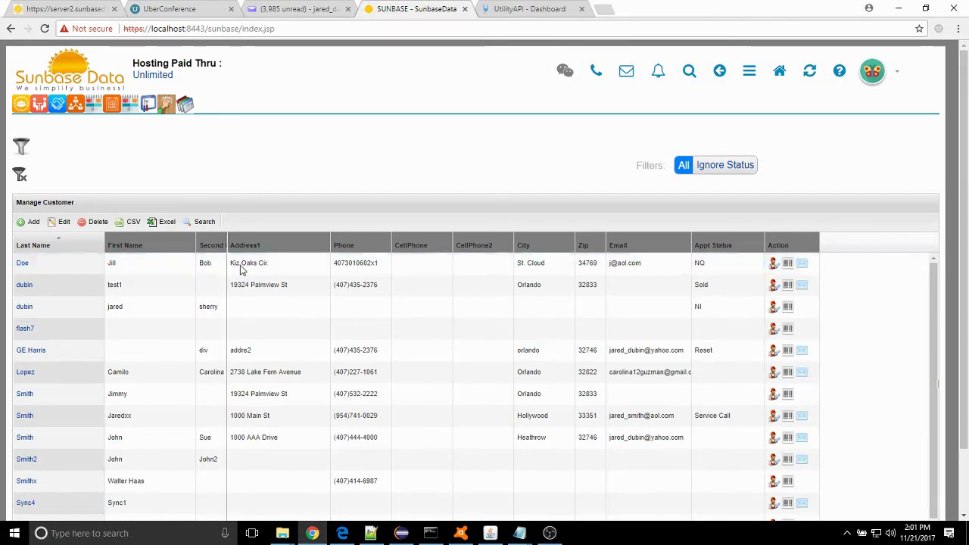
double_click(245, 264)
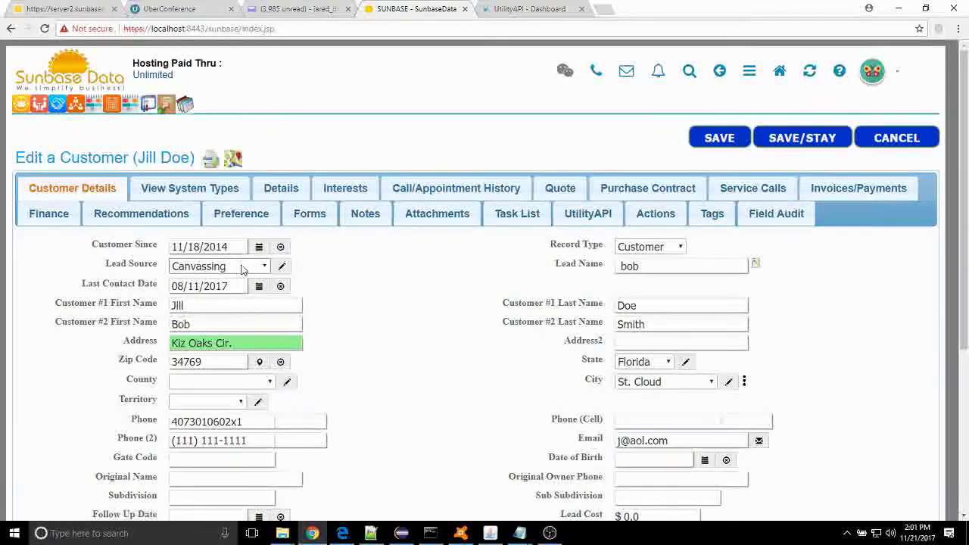
click(594, 216)
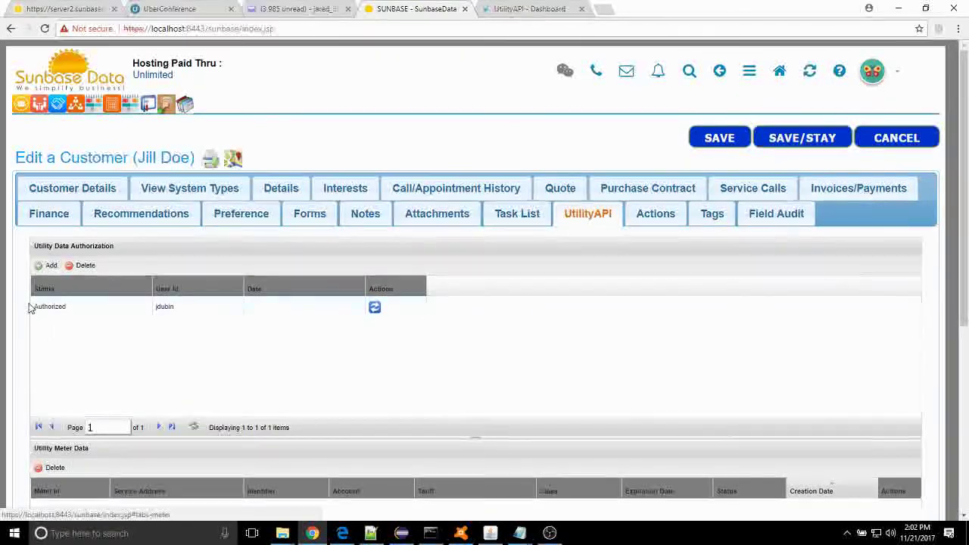
- Add a utility data authorization for the customer, open its online authorization form and view the available utilities
click(47, 267)
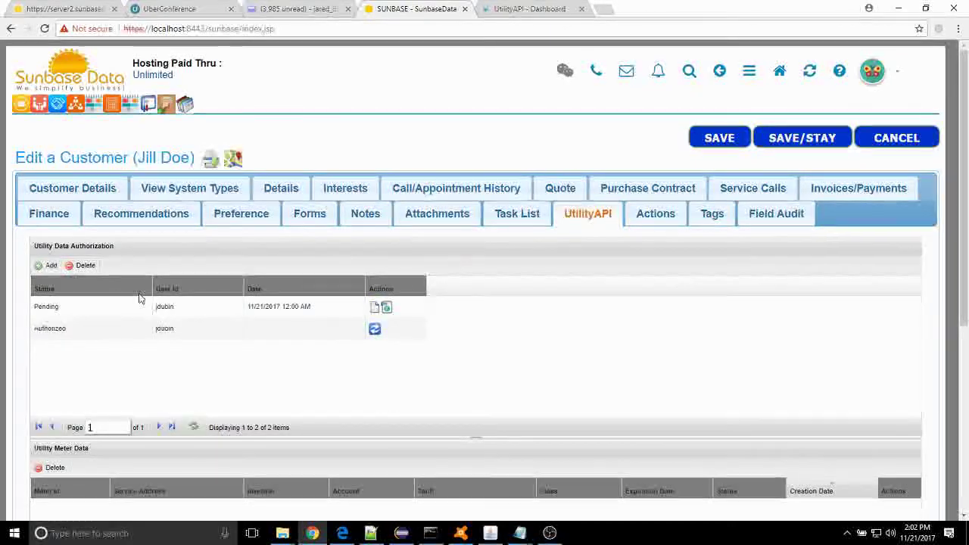
click(373, 308)
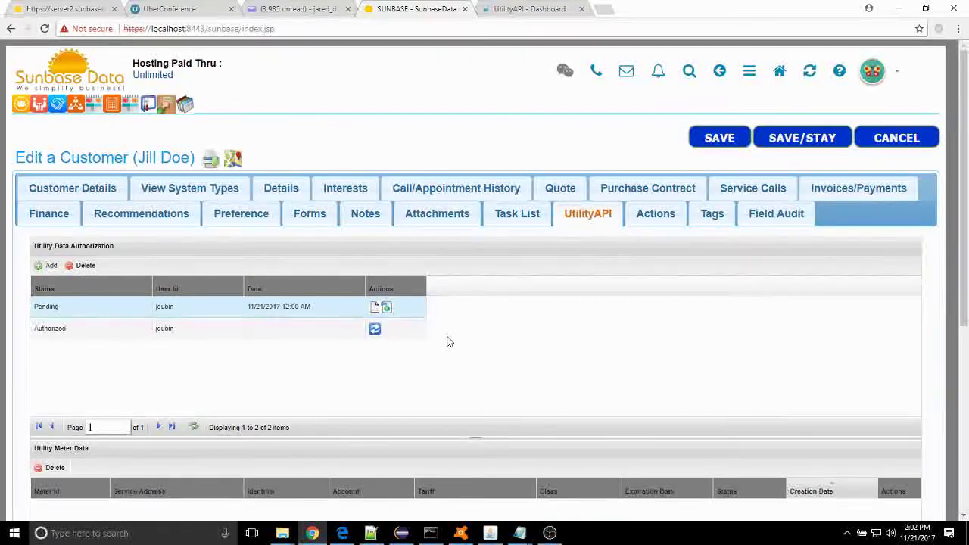
click(388, 308)
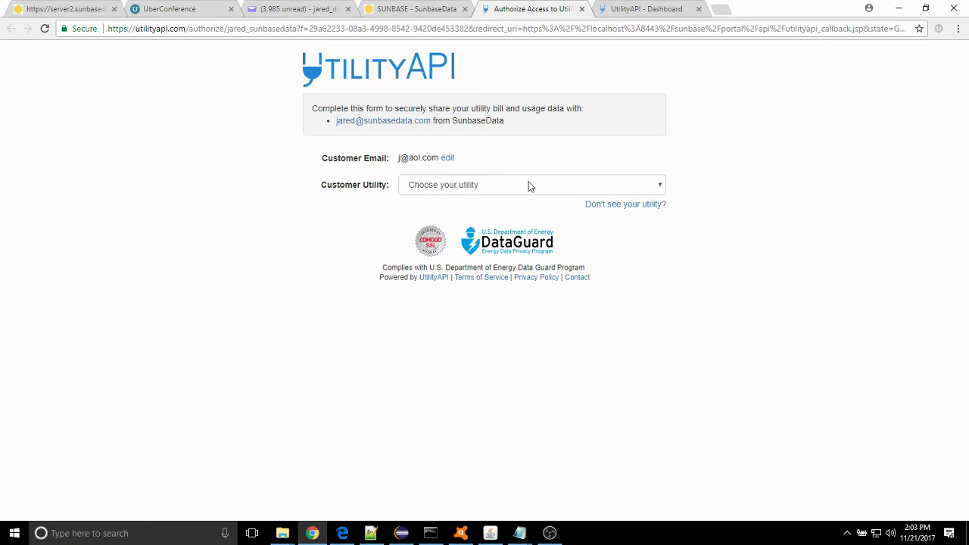
click(426, 188)
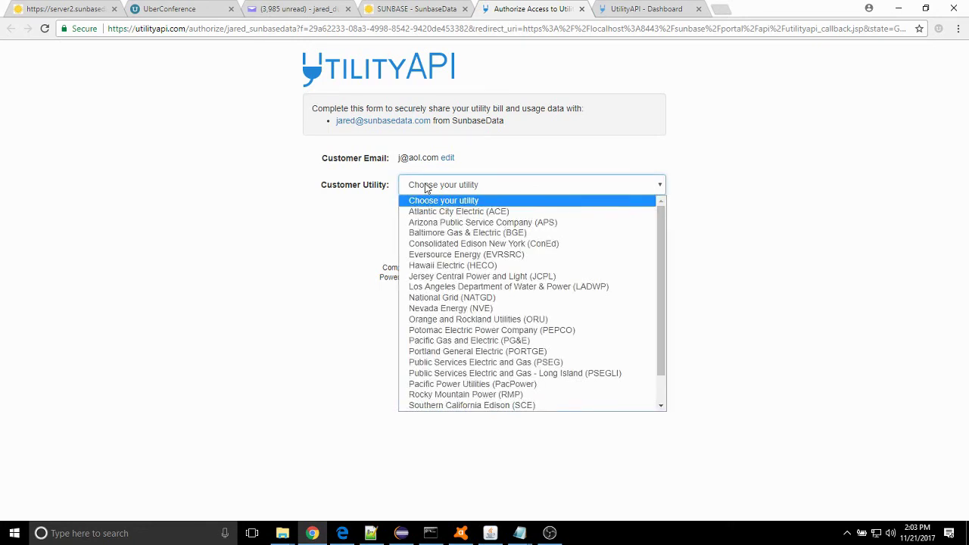
click(426, 189)
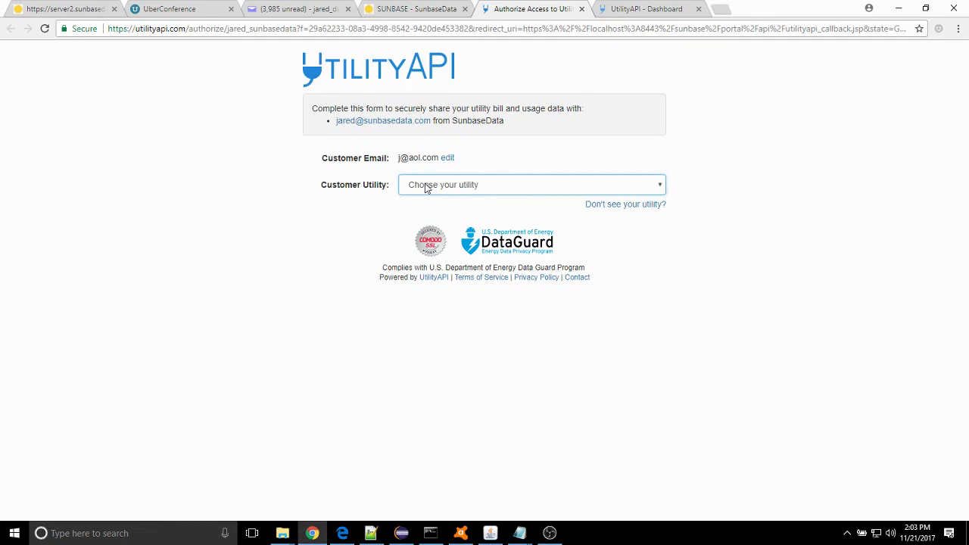
- Return to the customer record and delete the pending utility data authorization
click(419, 11)
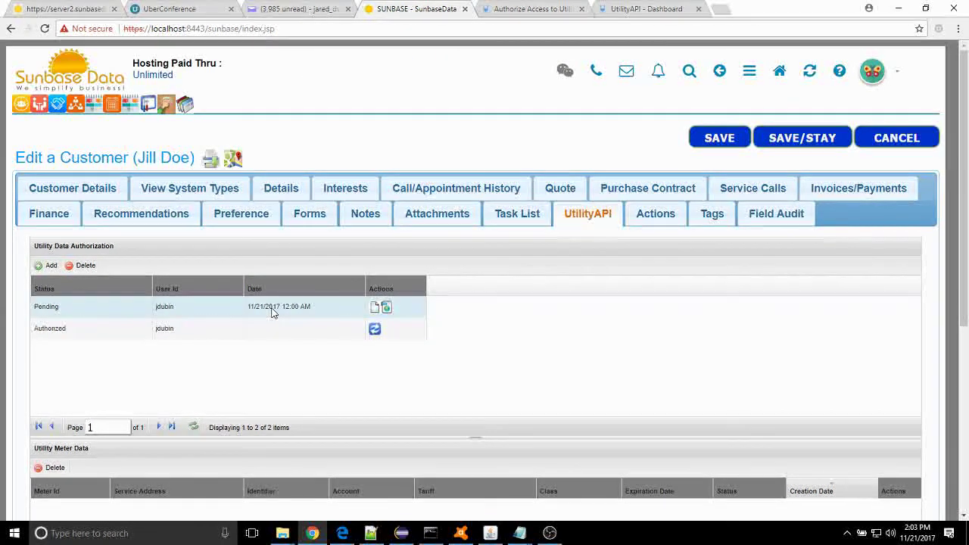
click(86, 265)
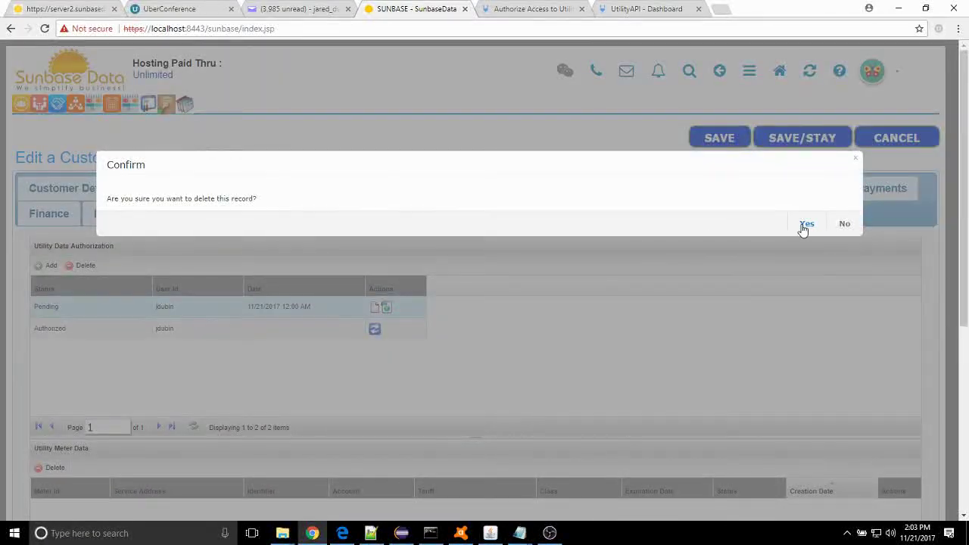
click(806, 224)
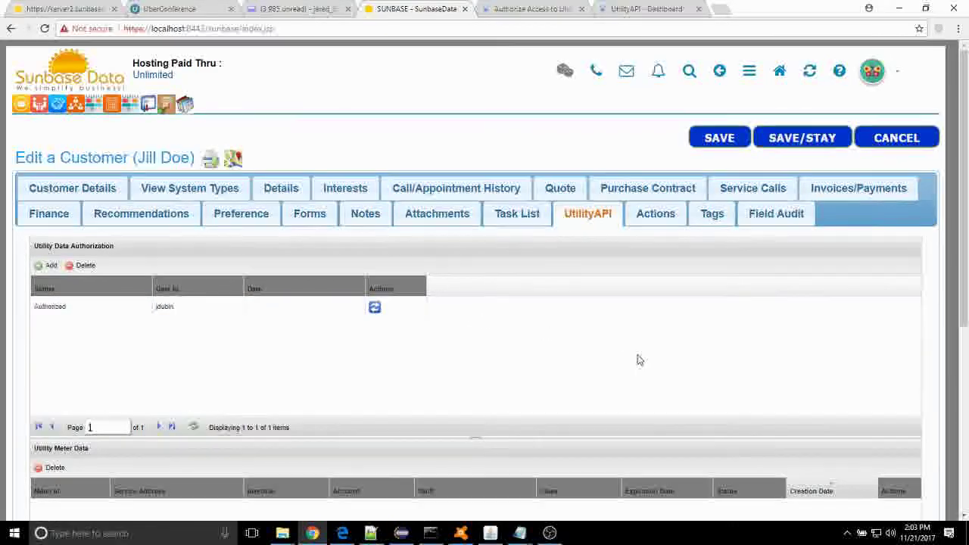
- Retrieve the utility meter data for the customer's authorized utility data authorization
scroll(638, 361, down, 1)
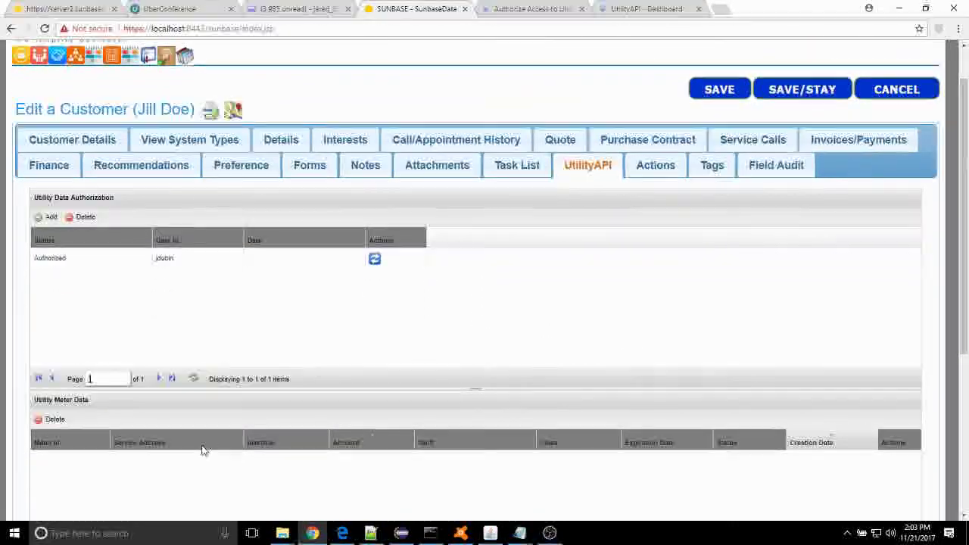
click(373, 261)
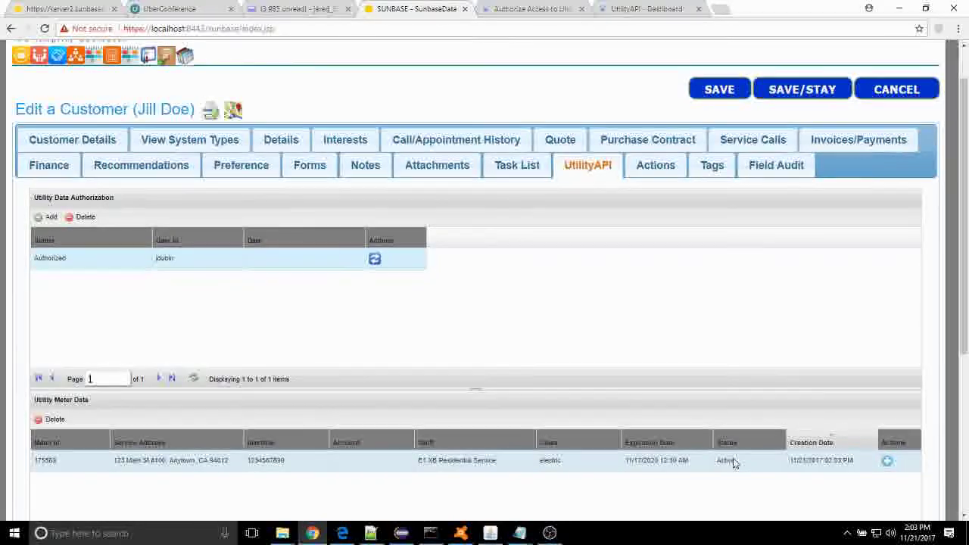
- Load the billing data of the electric meter and sort it by Total Kwh from highest to lowest
click(887, 462)
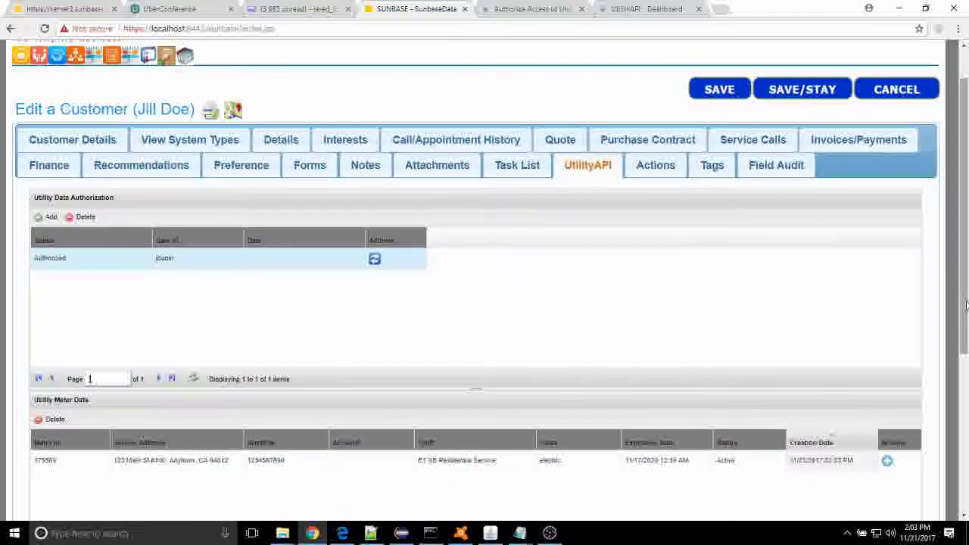
drag(966, 305, 968, 399)
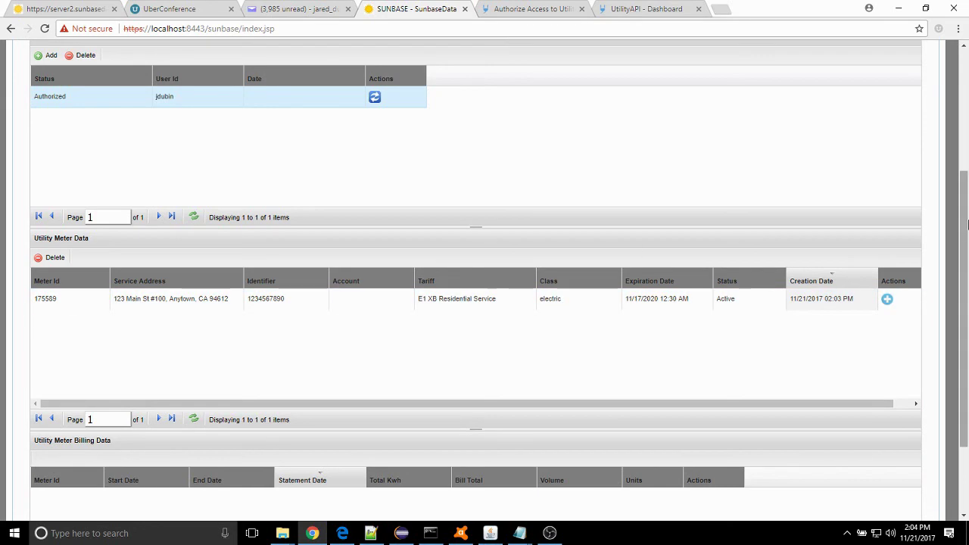
drag(965, 206, 965, 271)
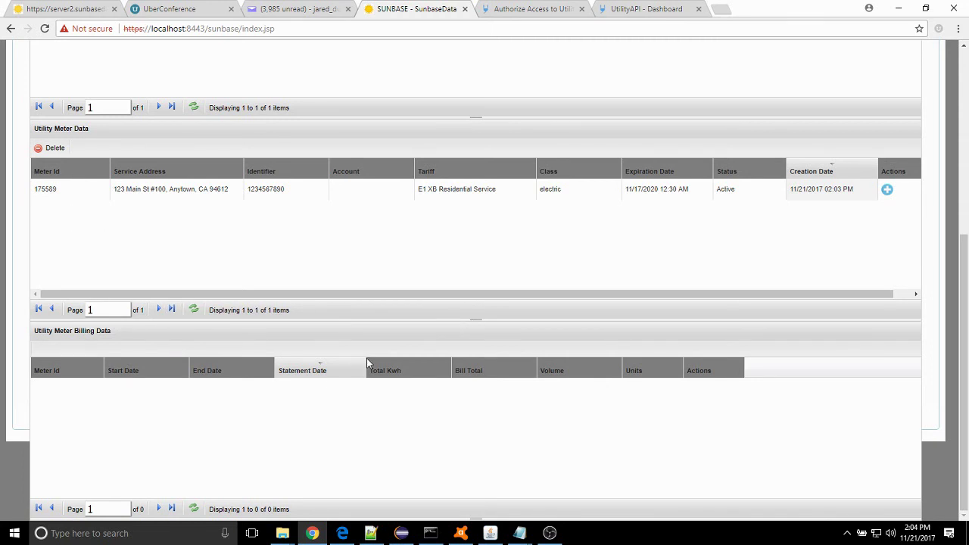
click(888, 190)
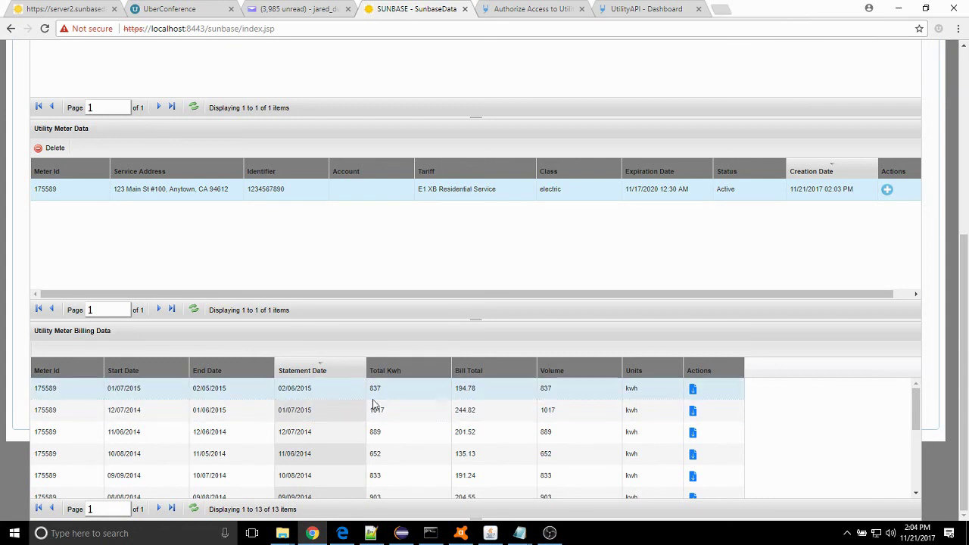
click(396, 367)
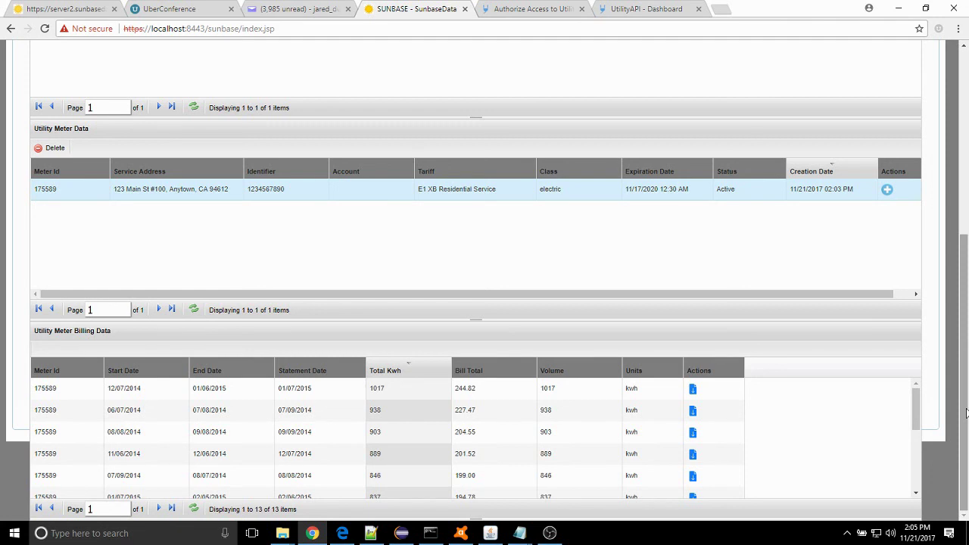
- Close the customer record without saving and look over the modules of the Service section
scroll(965, 227, up, 5)
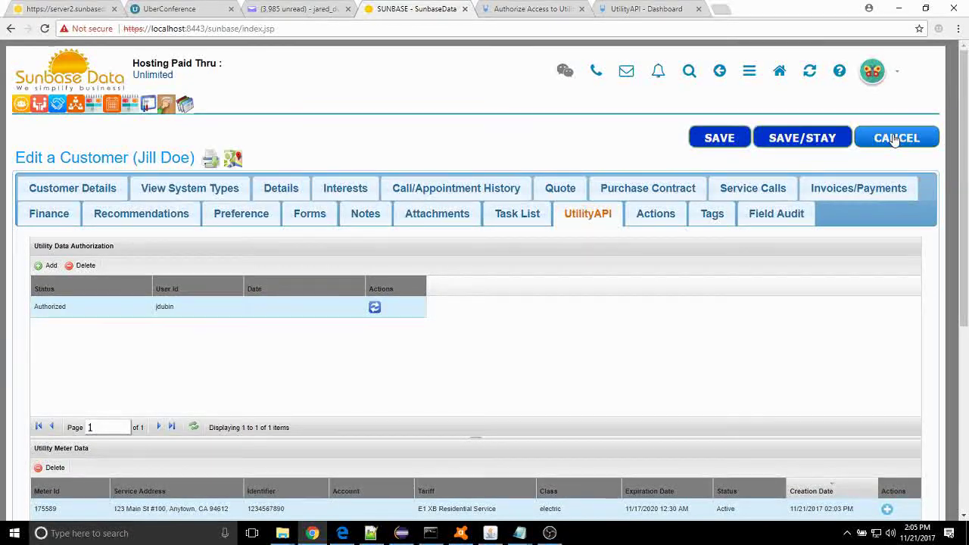
click(896, 140)
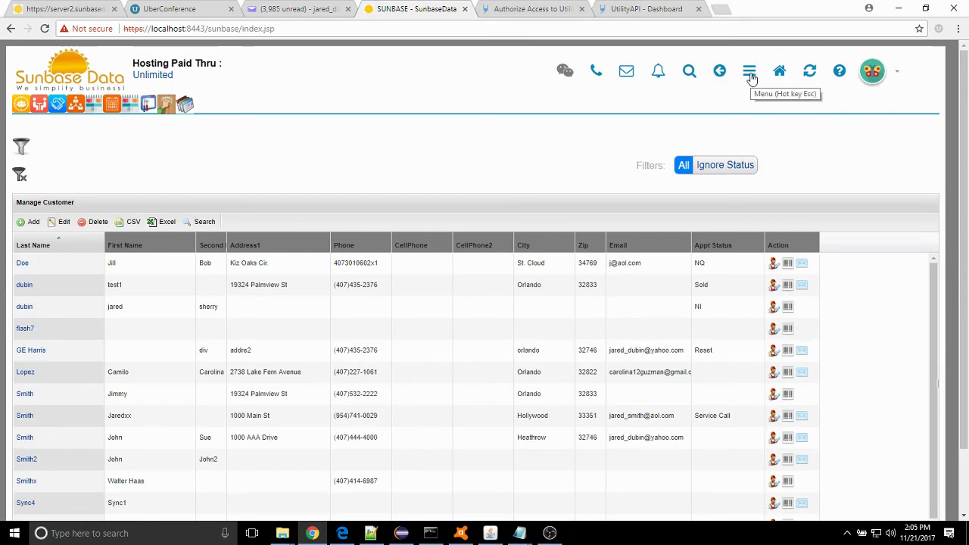
click(751, 74)
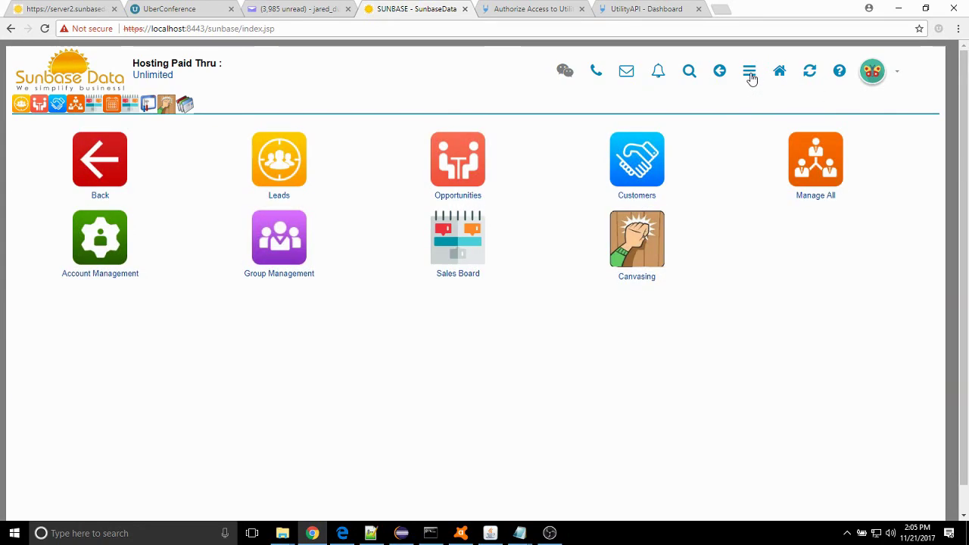
click(113, 185)
click(288, 169)
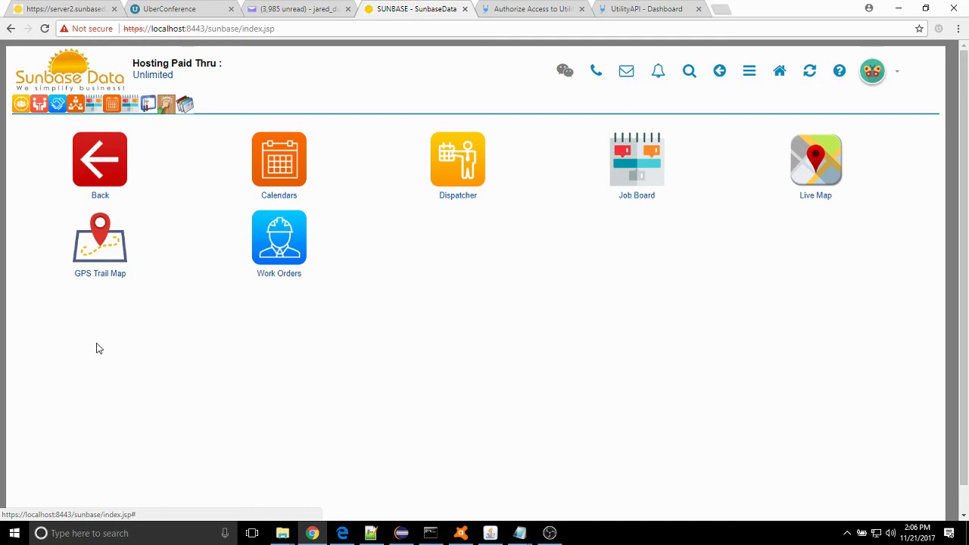
click(115, 191)
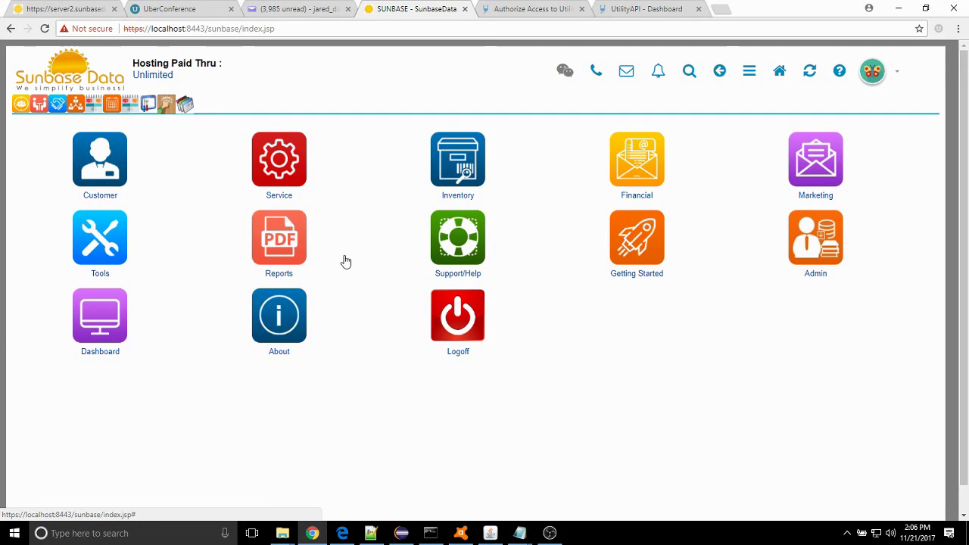
- View the Training Videos page under Getting Started and return to the main menu
click(663, 253)
click(451, 167)
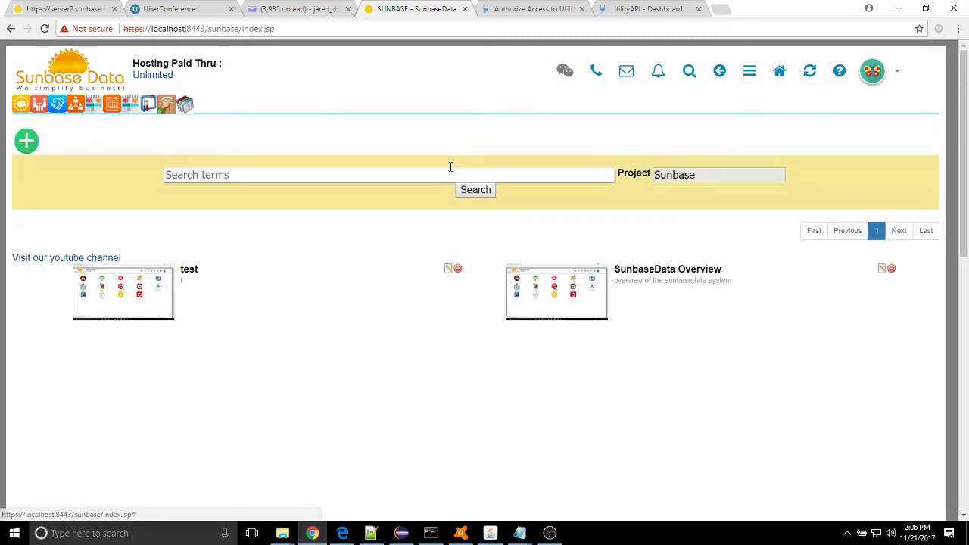
click(753, 74)
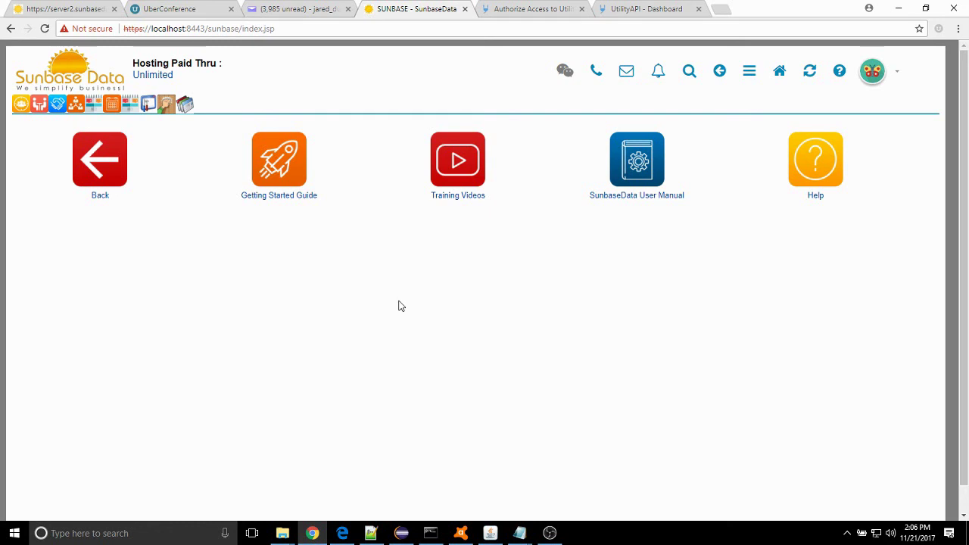
click(105, 162)
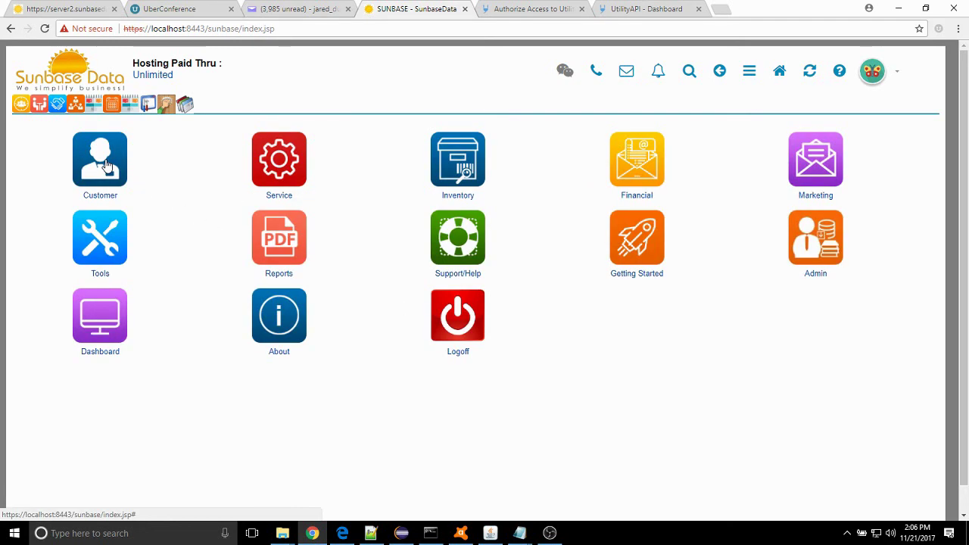